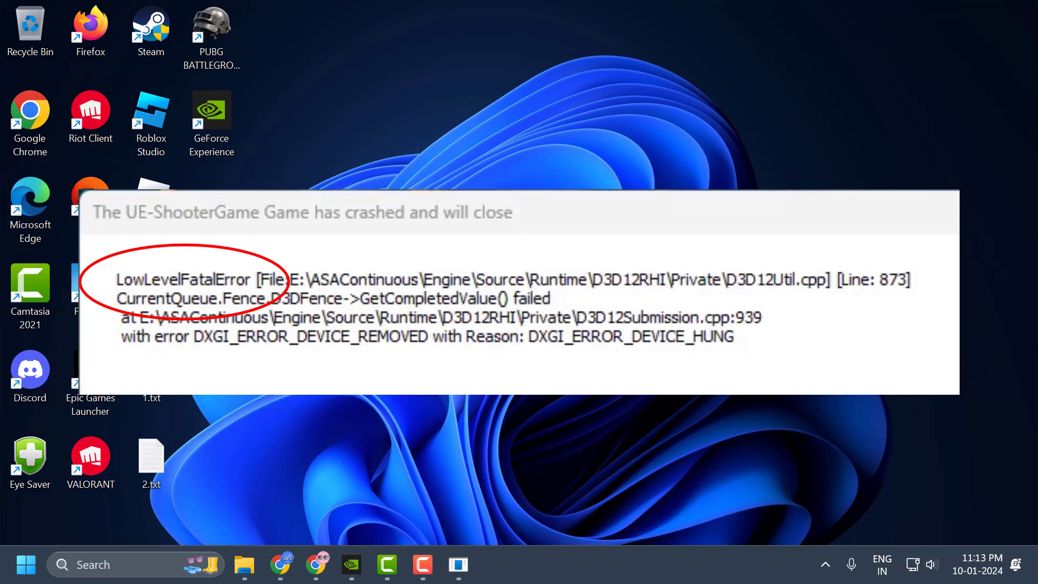
Step: Switch to Steam and check the option for enabling the Steam Overlay while in-game in its In Game settings
left_click(468, 565)
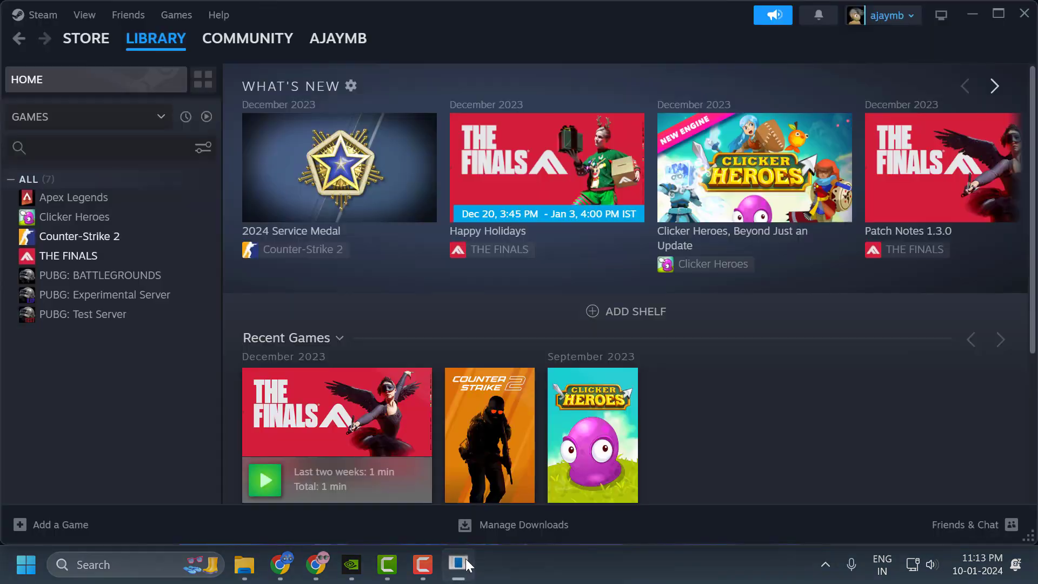
left_click(37, 22)
left_click(59, 179)
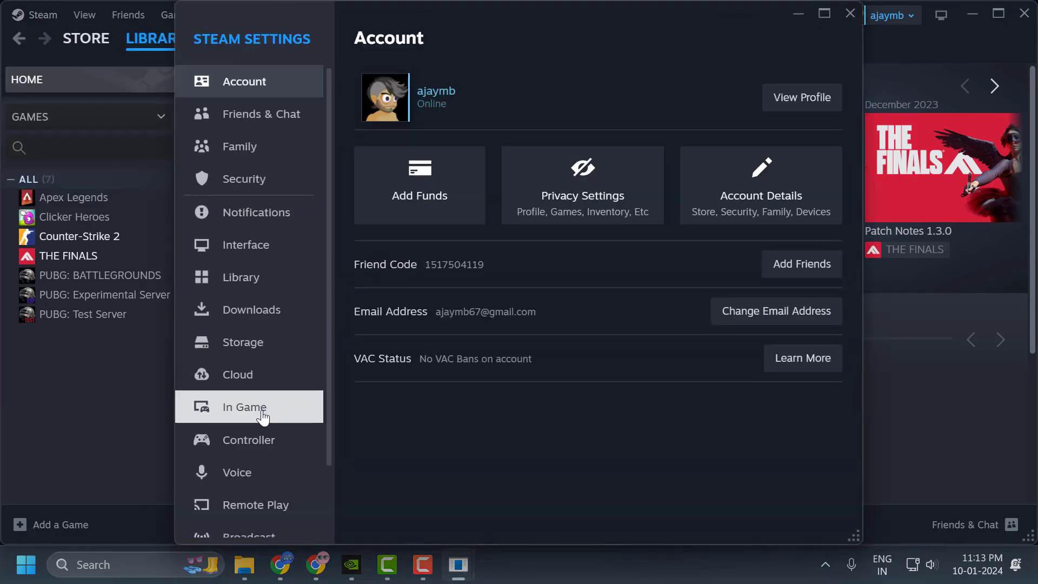
left_click(238, 417)
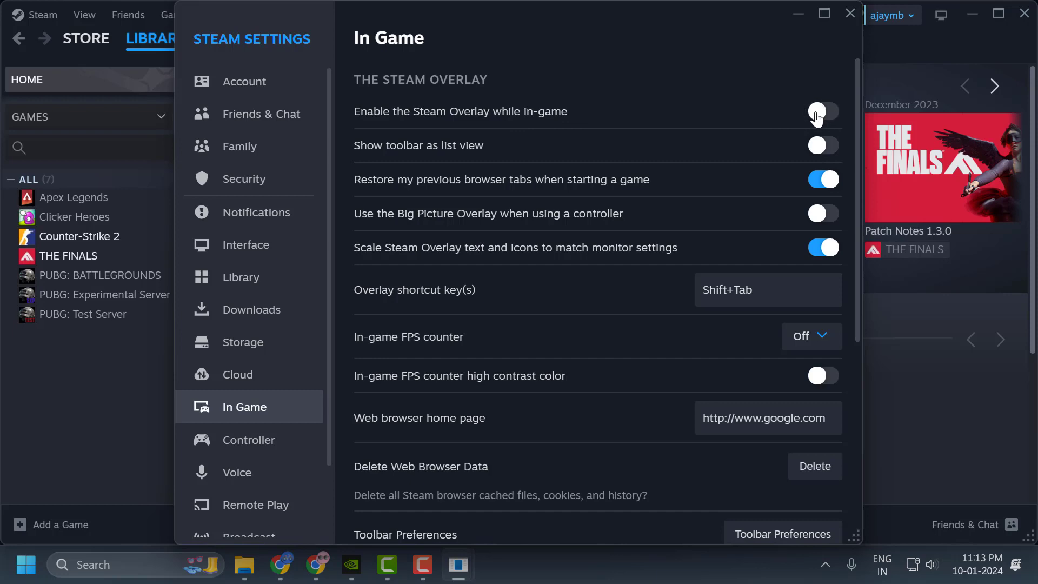
left_click(851, 14)
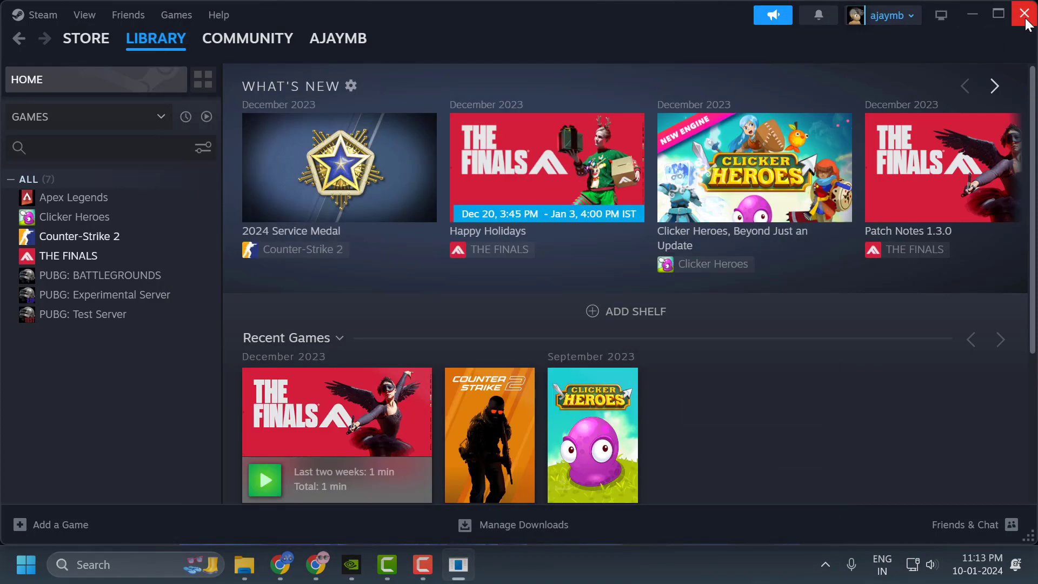
left_click(1025, 15)
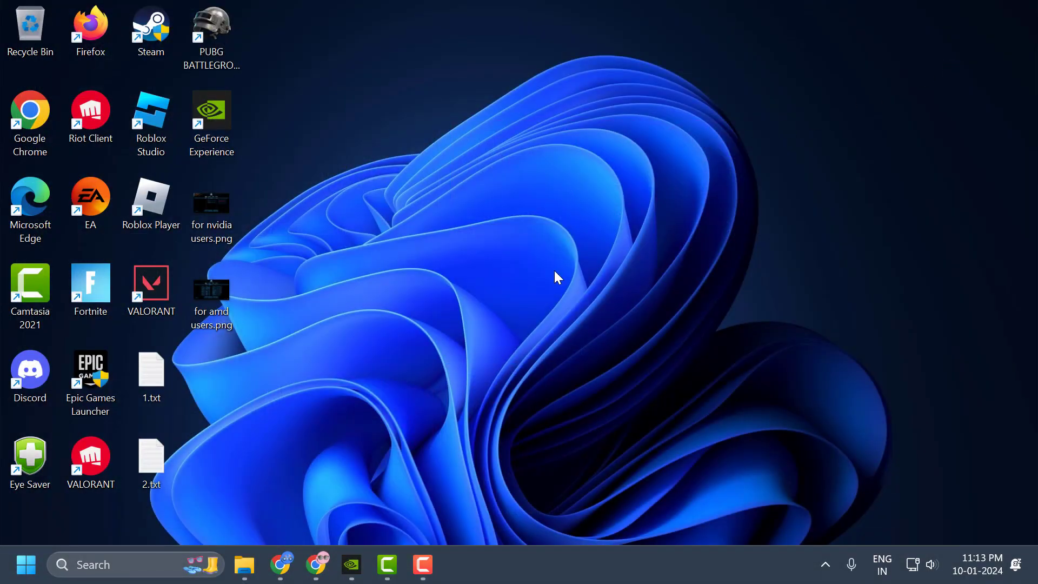
Step: Switch to GeForce Experience and examine the In-Game Overlay feature in its general settings
left_click(343, 563)
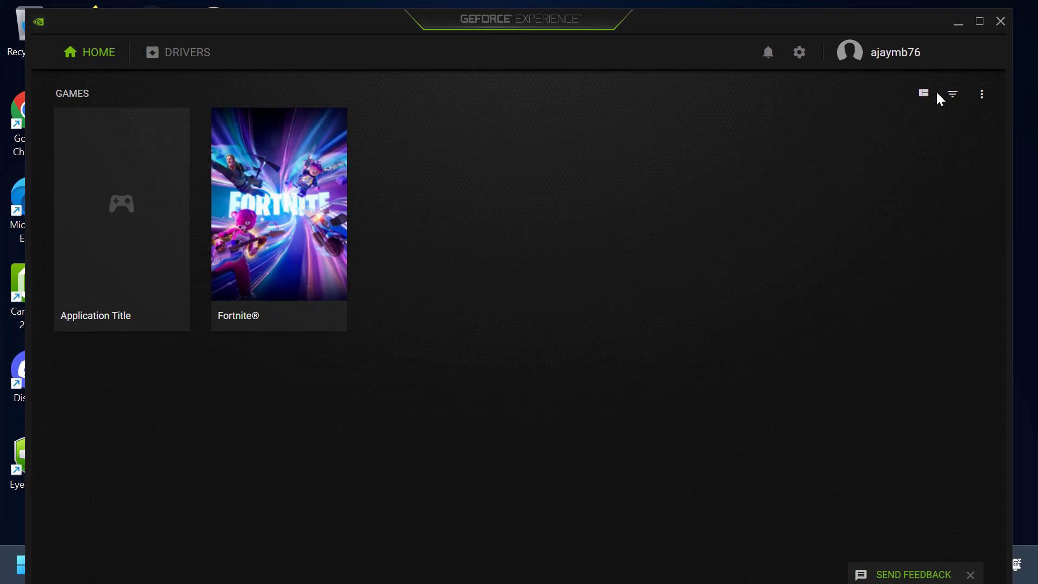
left_click(802, 57)
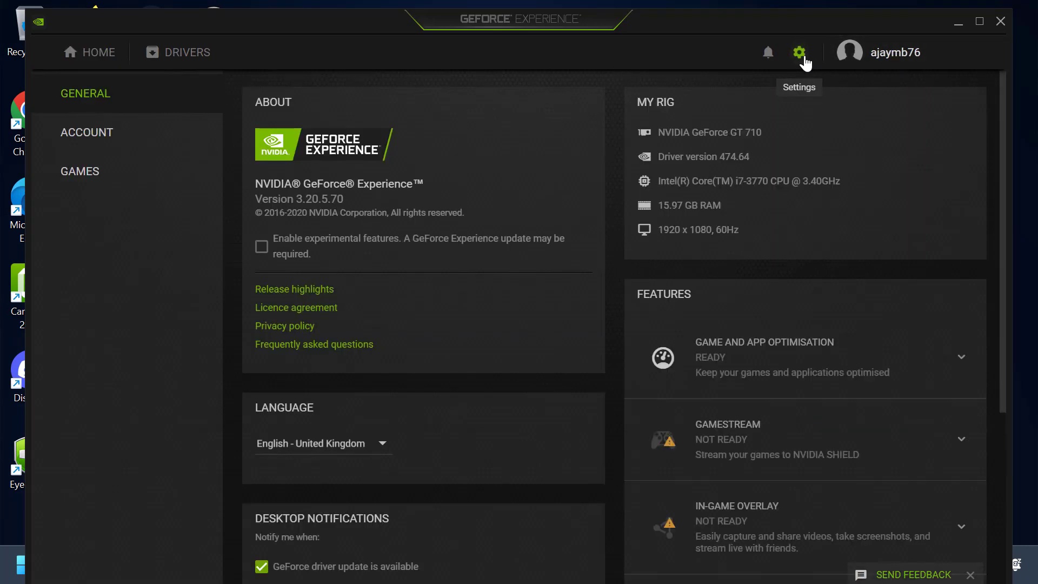
scroll(584, 303, "down", 3)
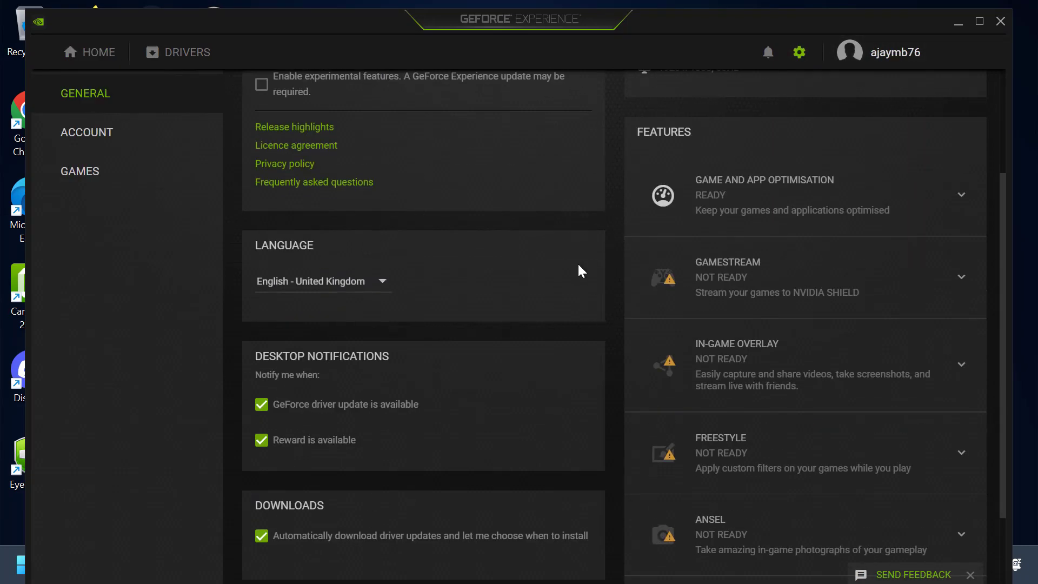
scroll(591, 297, "down", 2)
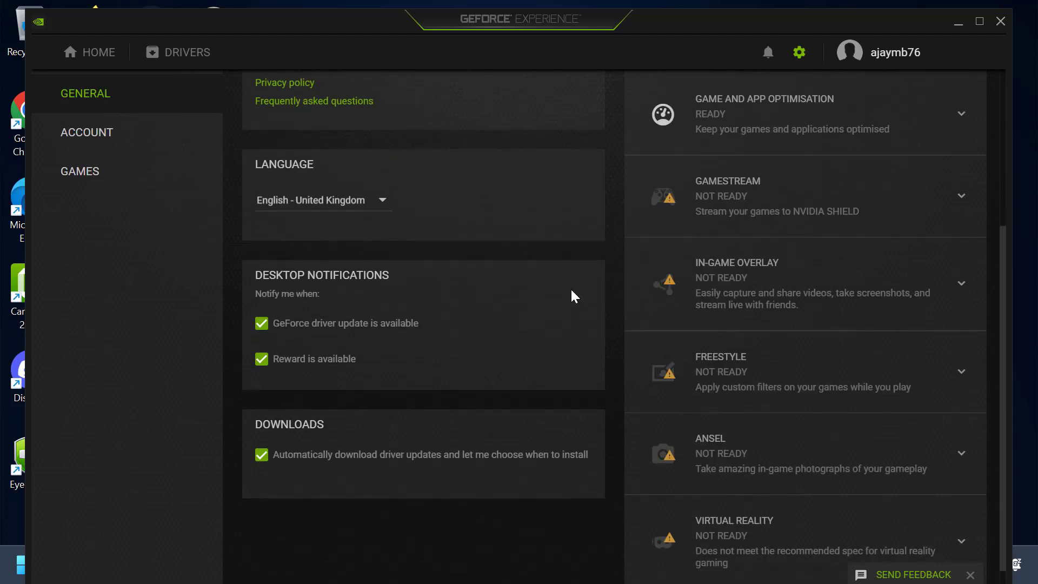
left_click(937, 300)
left_click(925, 289)
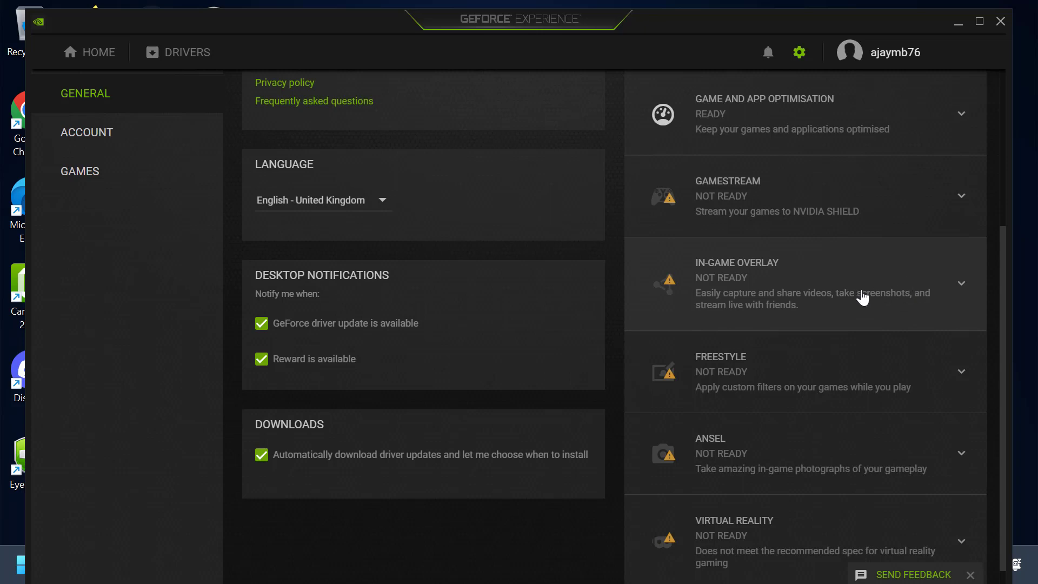
left_click(1000, 21)
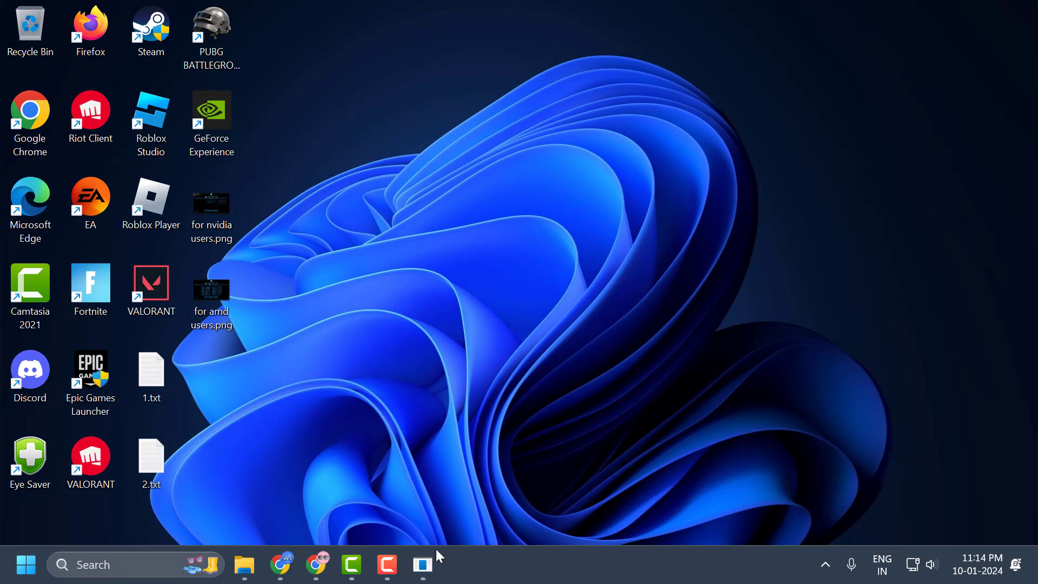
Step: Switch back to Steam and open the launch options in the Counter-Strike 2 properties
left_click(425, 564)
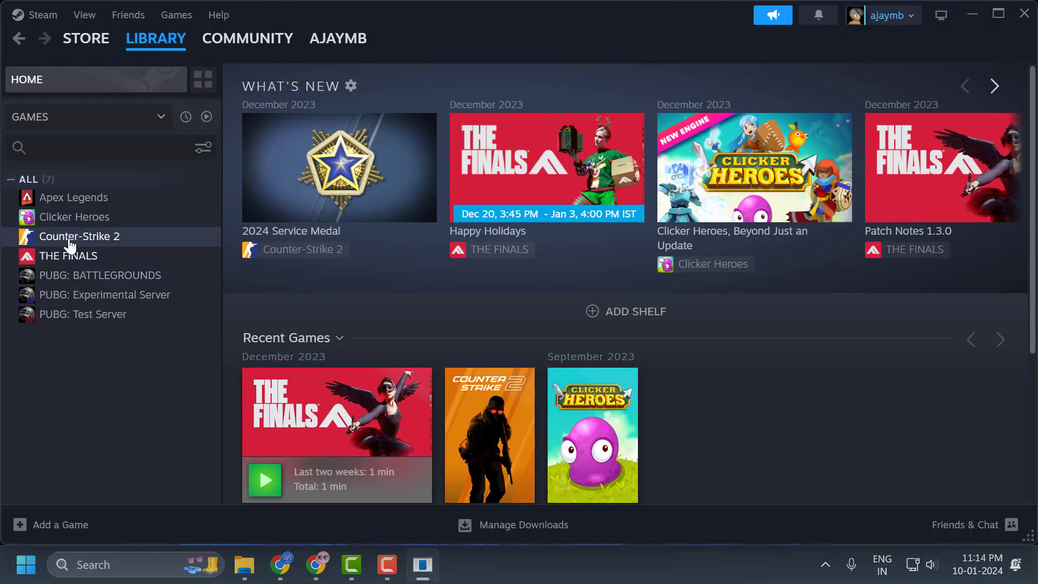
right_click(87, 246)
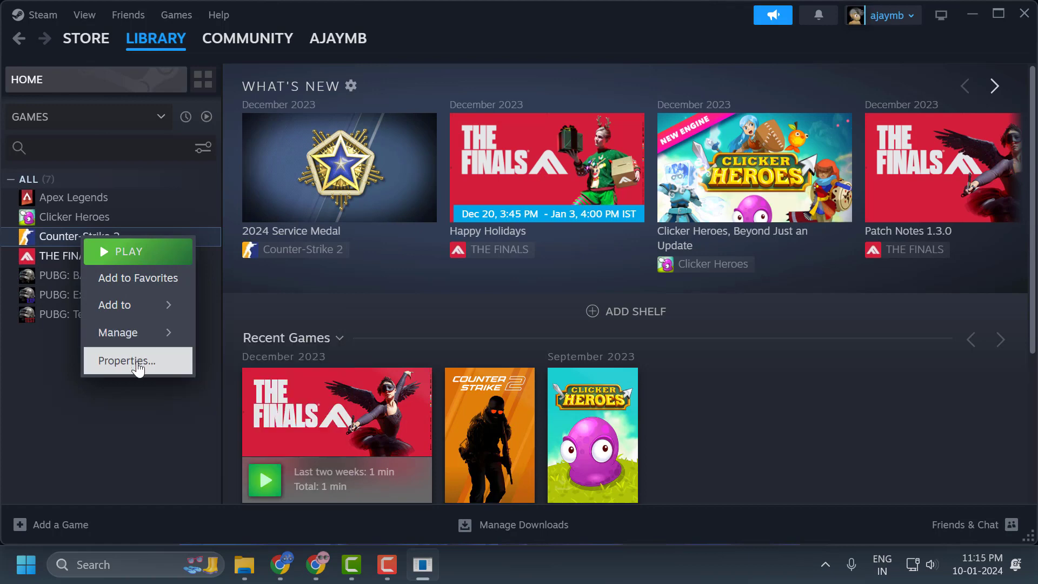
left_click(139, 363)
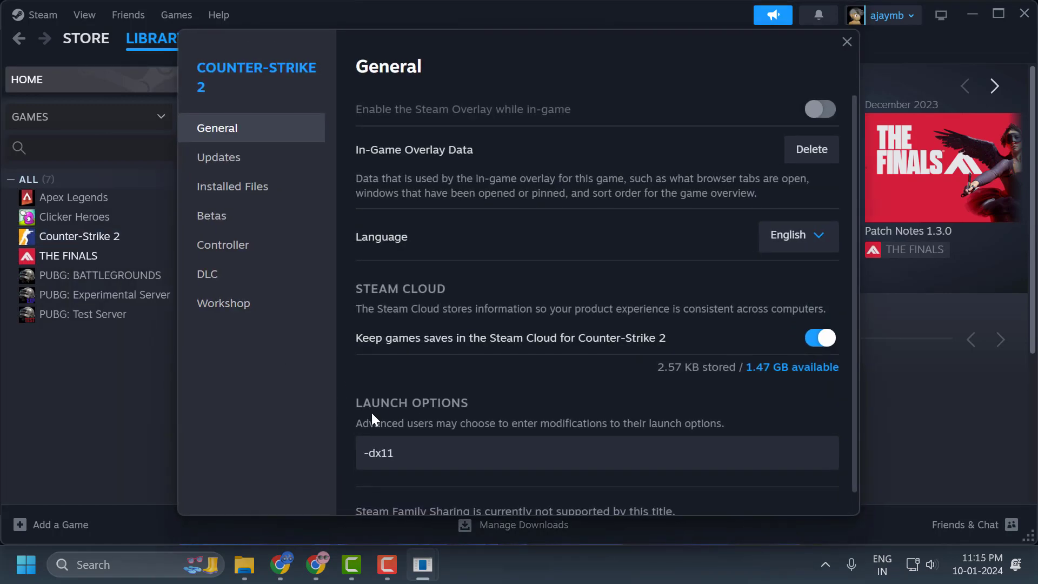
scroll(469, 343, "down", 1)
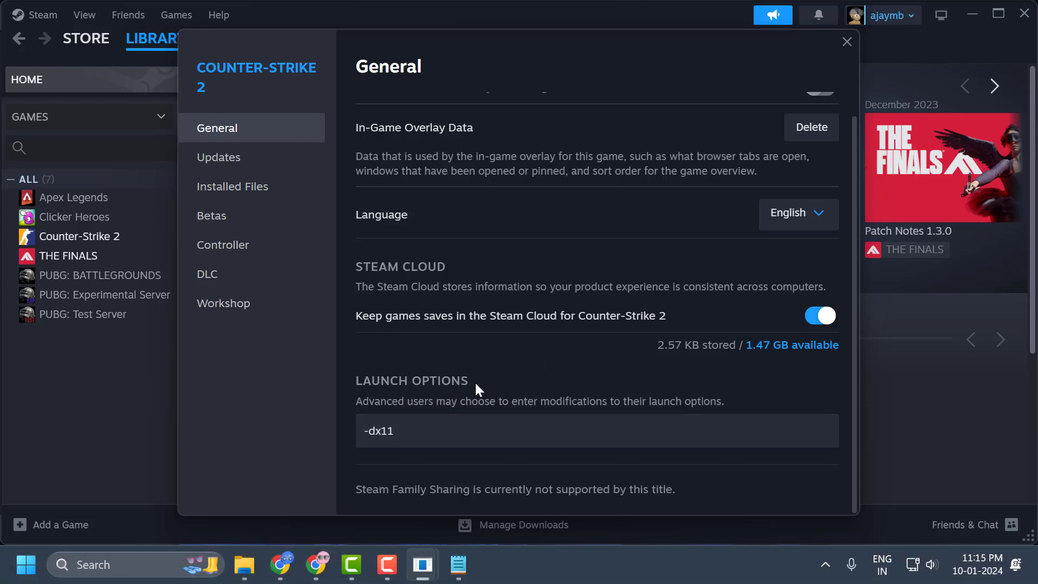
Step: Set the Counter-Strike 2 launch options to -force-d3d11, copied from 2.txt
left_click(459, 565)
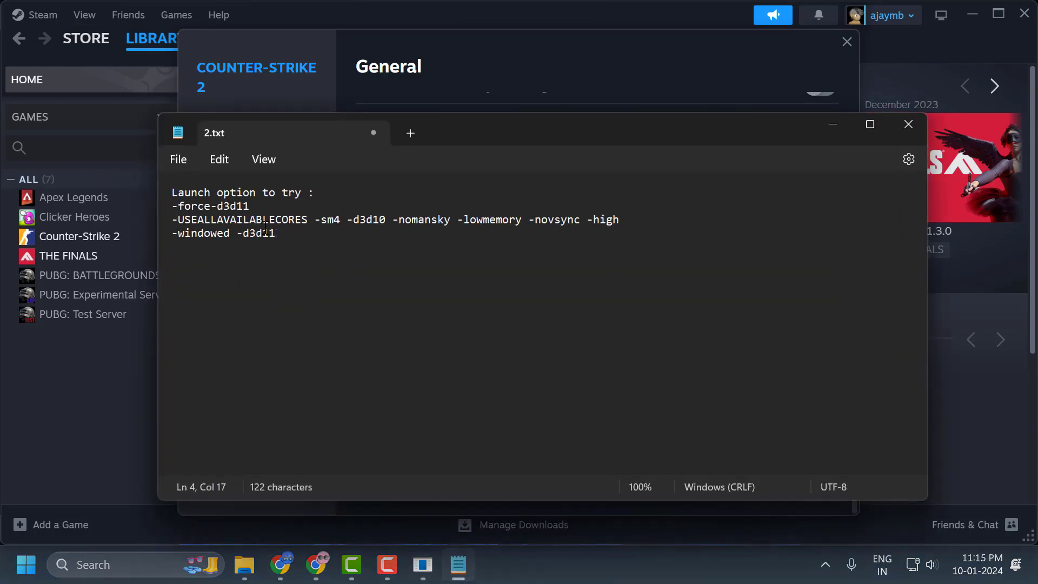
left_click_drag(254, 207, 168, 201)
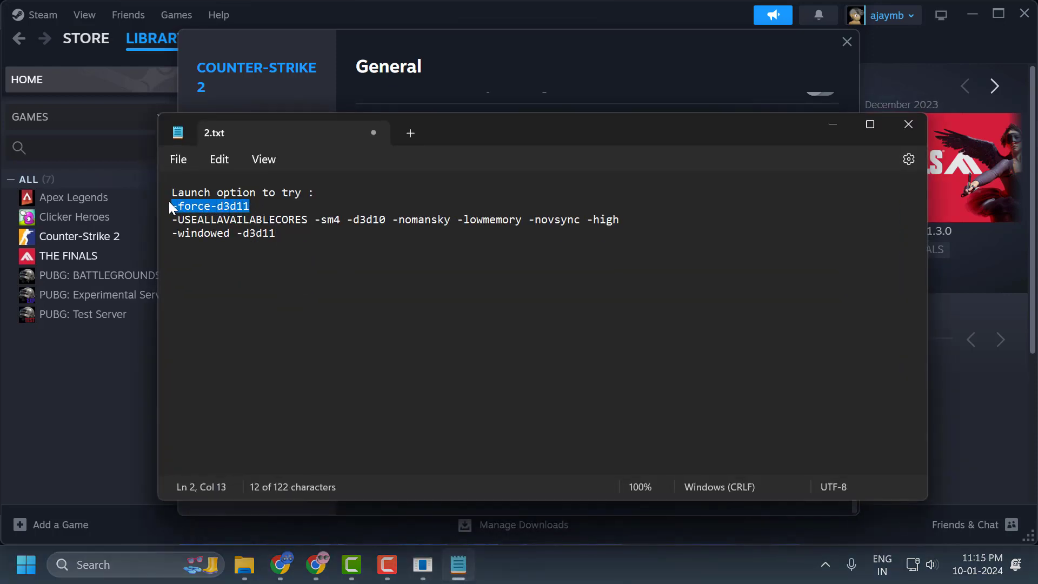
right_click(213, 207)
left_click(281, 86)
left_click(833, 125)
left_click_drag(496, 426, 362, 428)
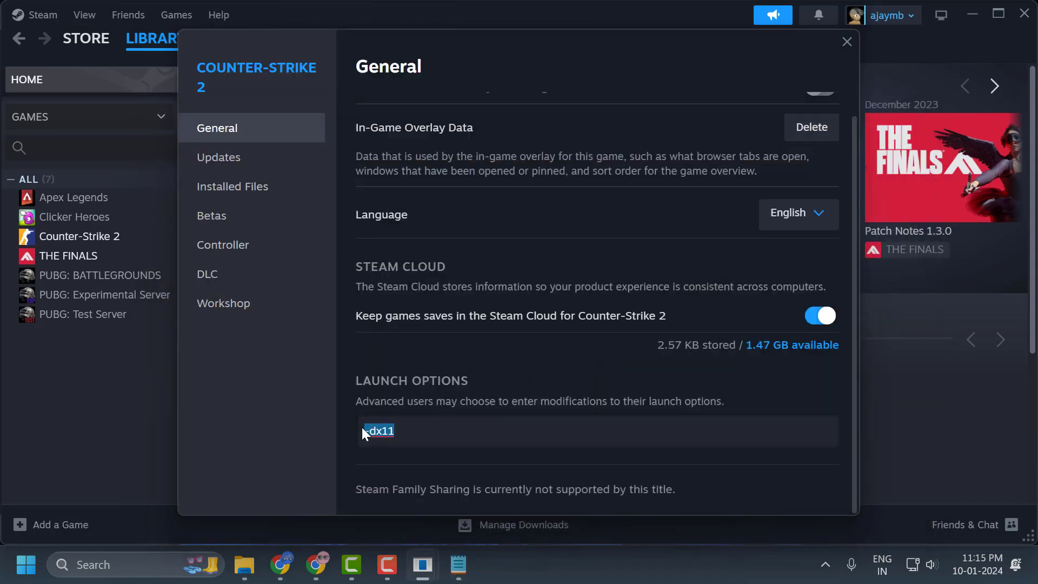
right_click(411, 428)
left_click(457, 412)
left_click(631, 323)
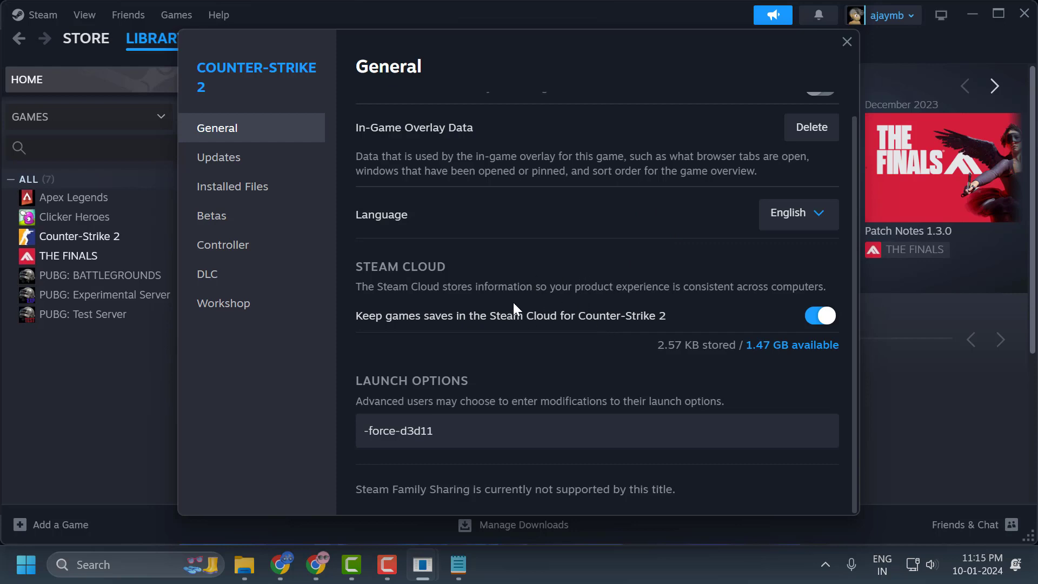
Step: Replace the Counter-Strike 2 launch options with -USEALLAVAILABLECORES -sm4 -d3d10 -nomansky -lowmemory -novsync -high from 2.txt
left_click(458, 564)
triple_click(329, 222)
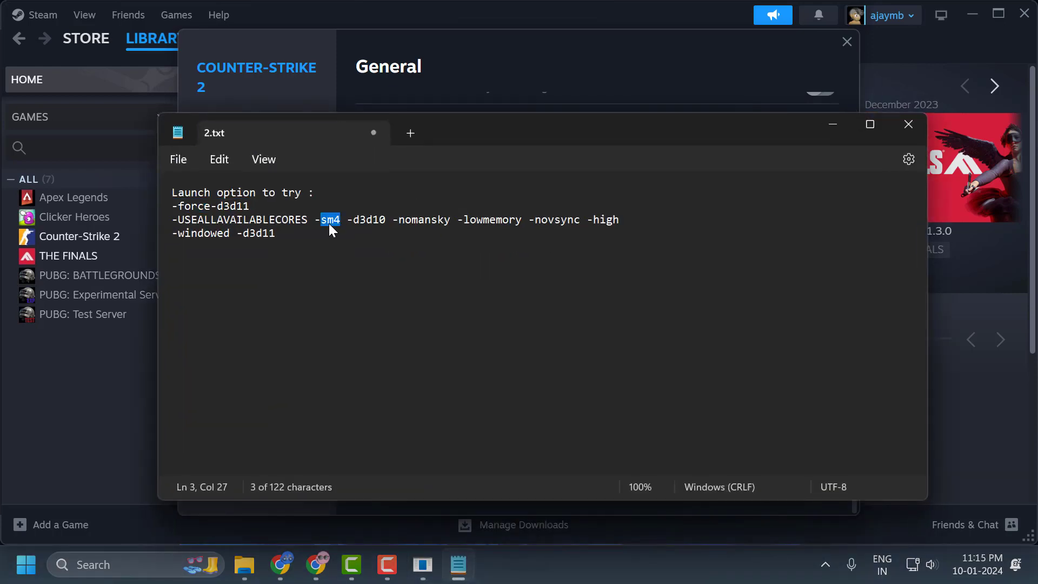
right_click(330, 224)
left_click(397, 92)
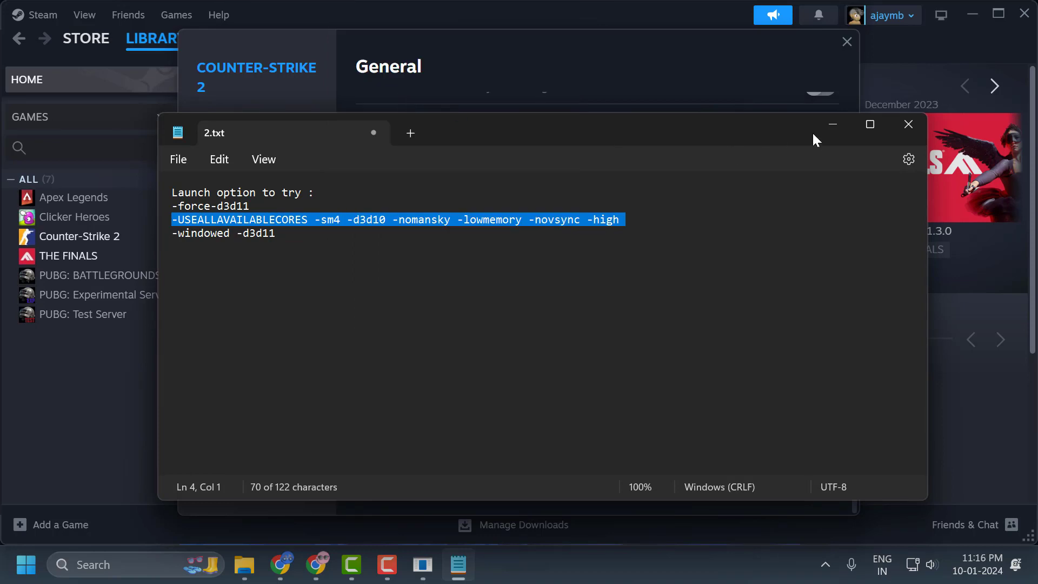
left_click(832, 125)
triple_click(395, 431)
right_click(428, 426)
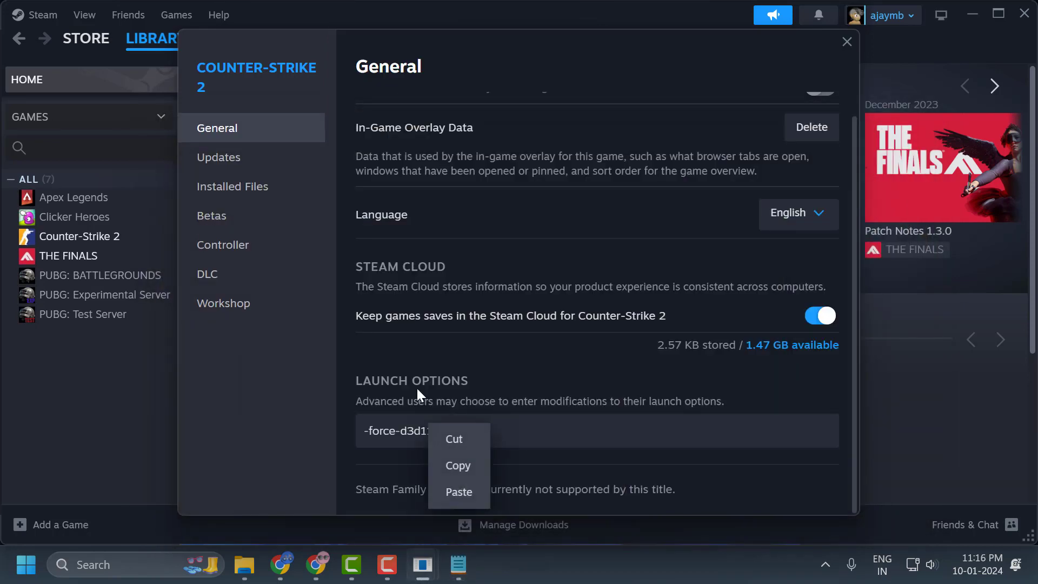
left_click(413, 436)
right_click(411, 436)
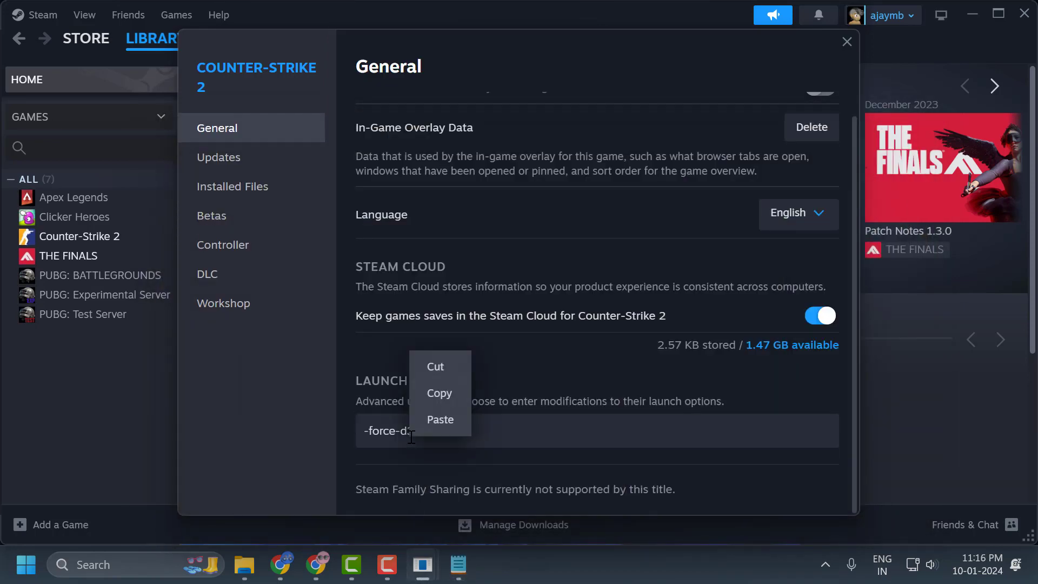
left_click(425, 420)
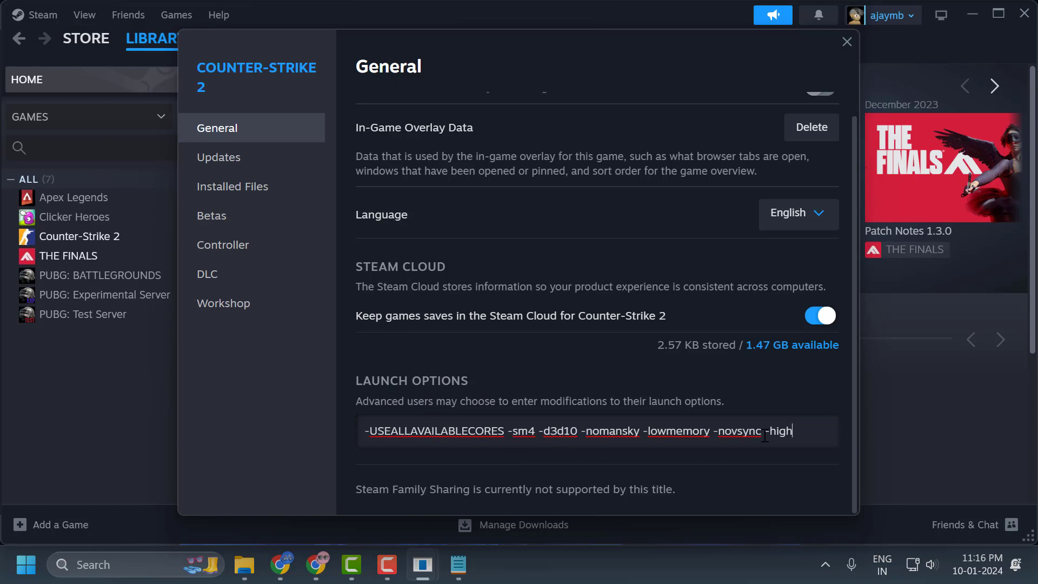
left_click(696, 367)
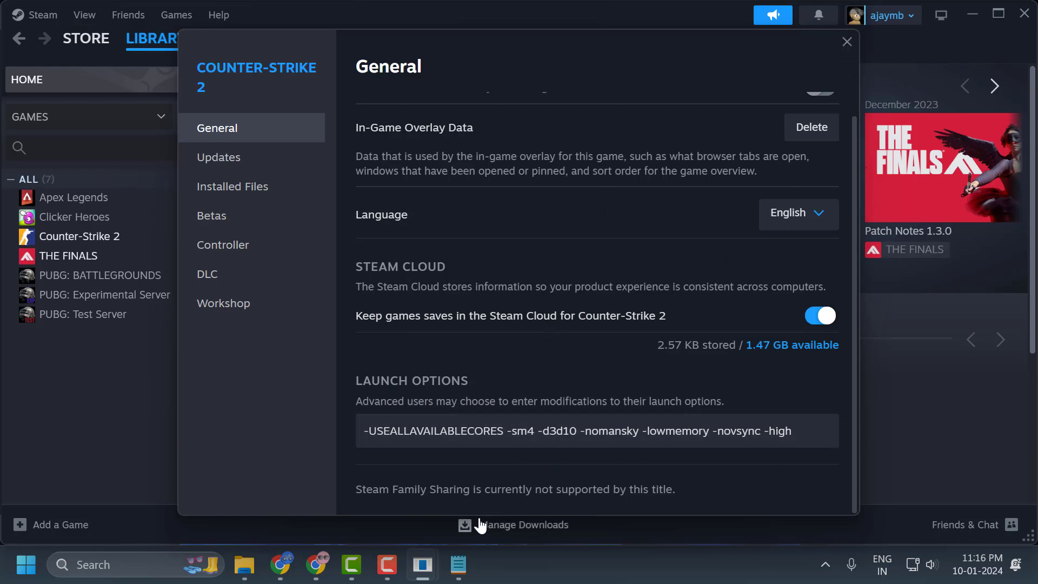
Step: Replace the Counter-Strike 2 launch options with -windowed -d3d11 from 2.txt, close the game's properties and minimise Steam
left_click(463, 578)
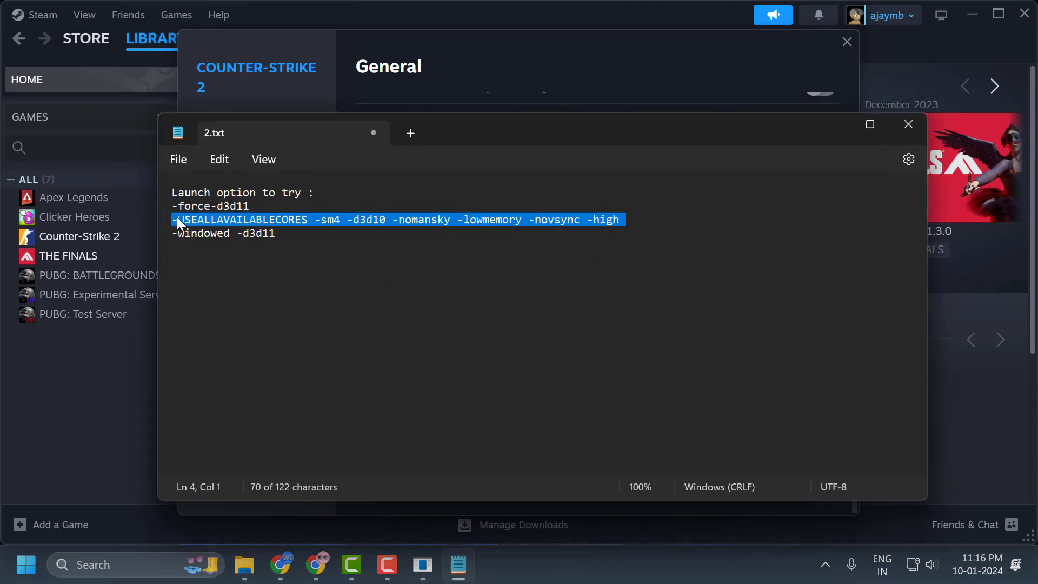
triple_click(222, 233)
right_click(222, 232)
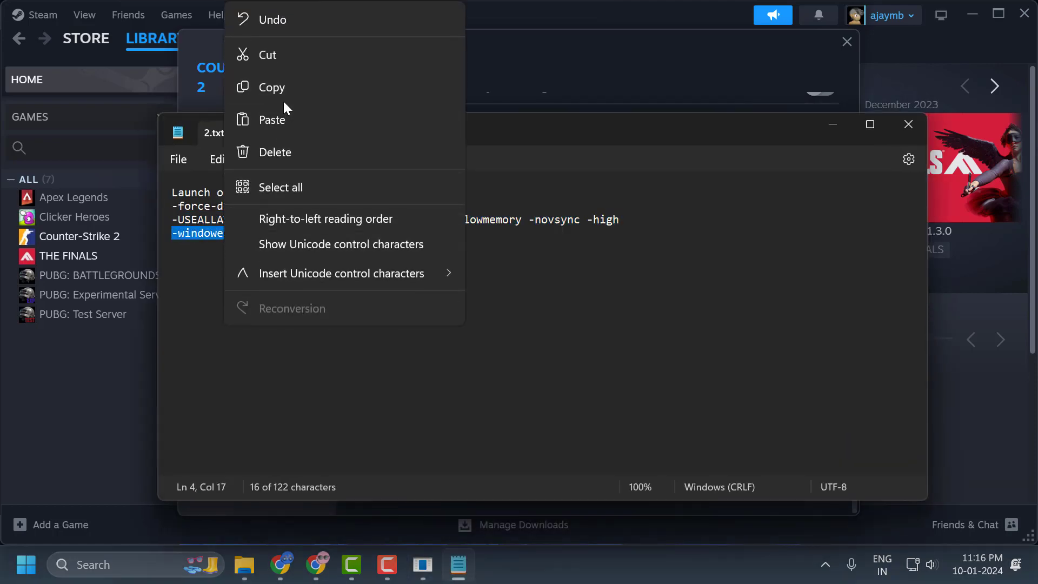
left_click(283, 97)
left_click(842, 124)
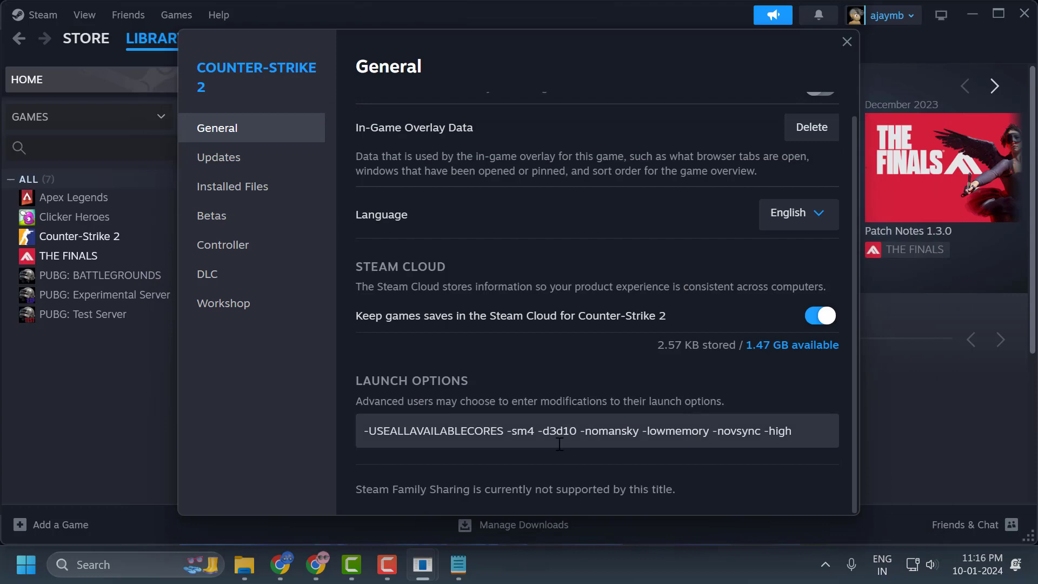
triple_click(559, 435)
right_click(559, 431)
left_click(590, 416)
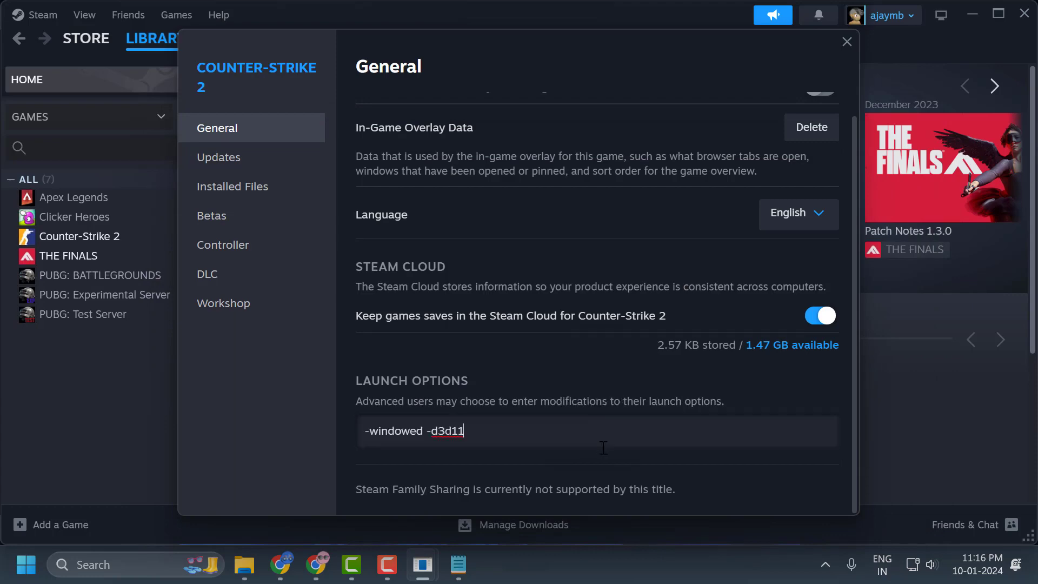
left_click(878, 61)
left_click(846, 42)
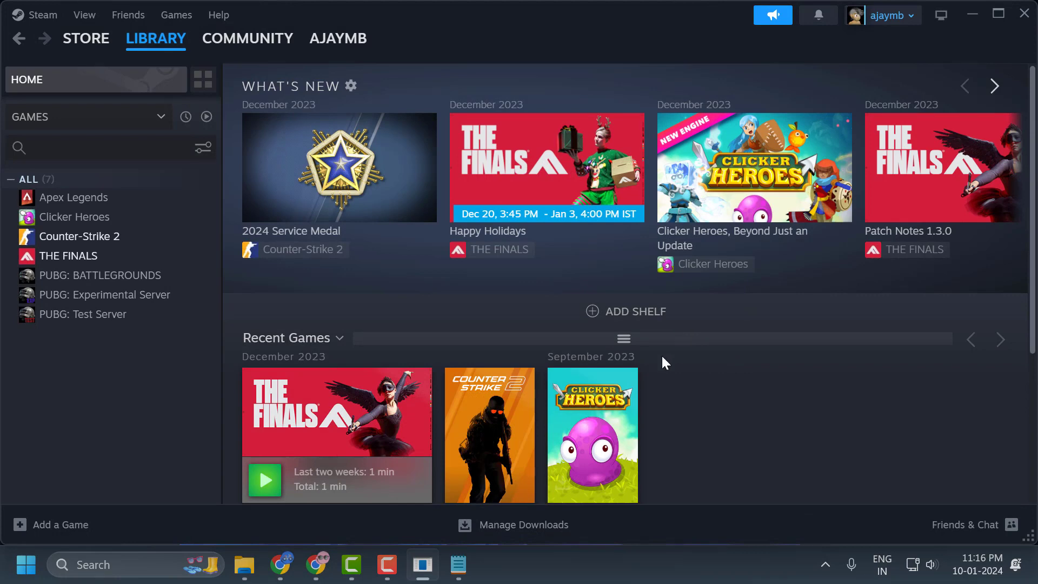
left_click(971, 16)
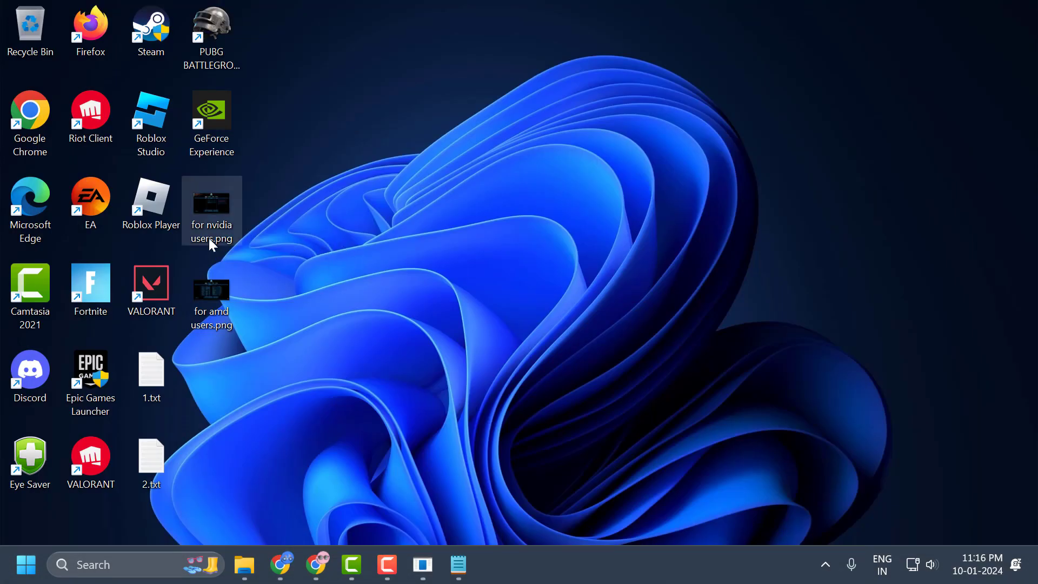
Step: View the ARK video settings in the desktop image for amd users.png, then close the image
double_click(215, 304)
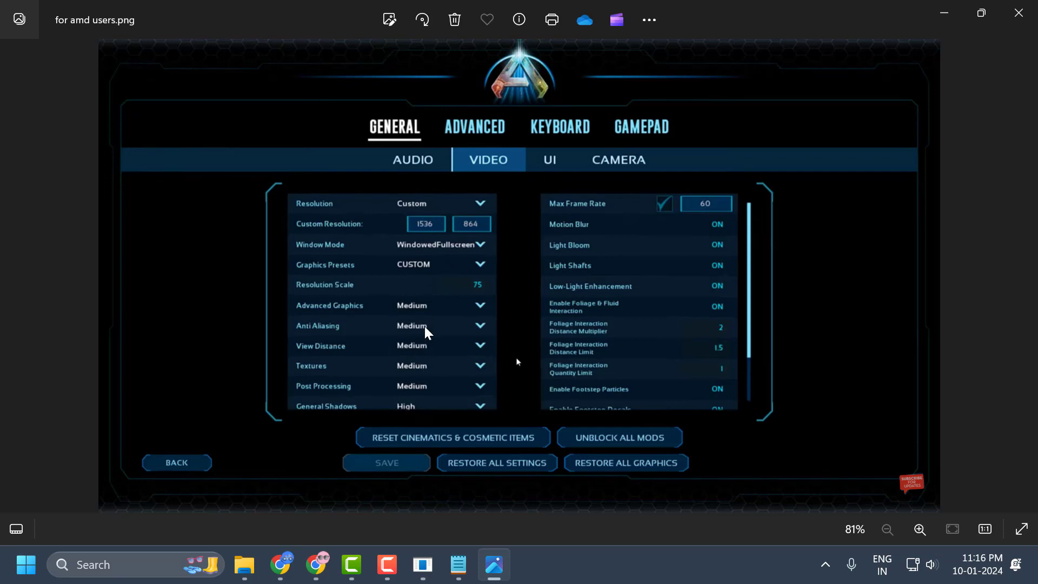
scroll(425, 334, "up", 1)
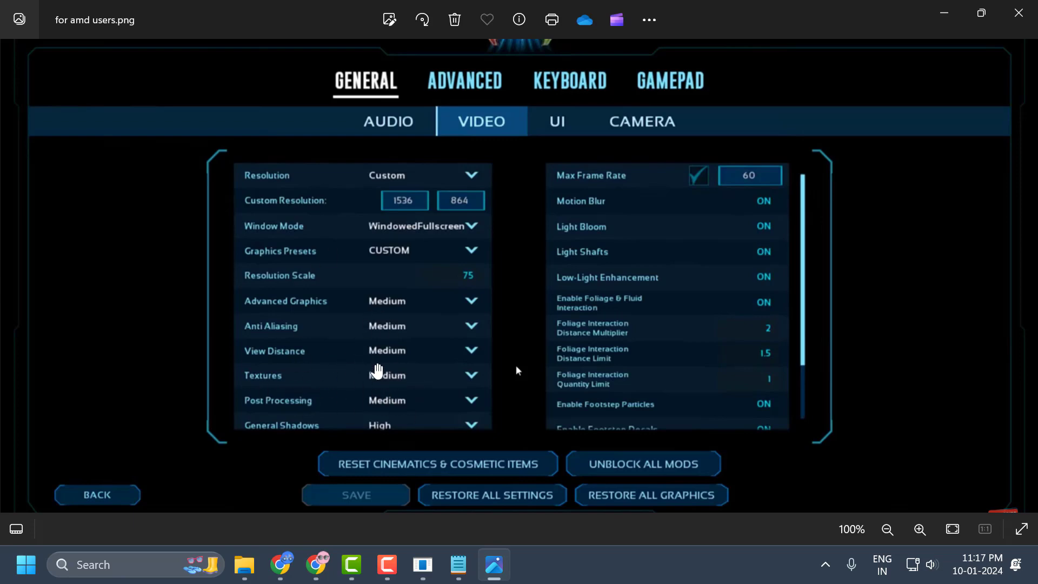
scroll(417, 334, "down", 1)
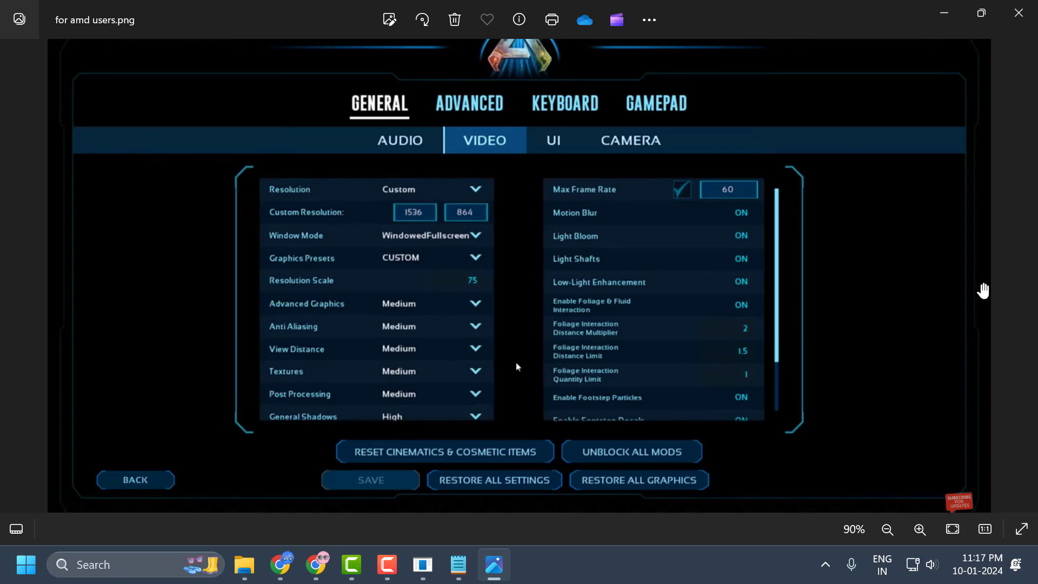
left_click(1030, 16)
Step: View the ARK RTX settings in the desktop image for nvidia users.png, then close the image
double_click(216, 216)
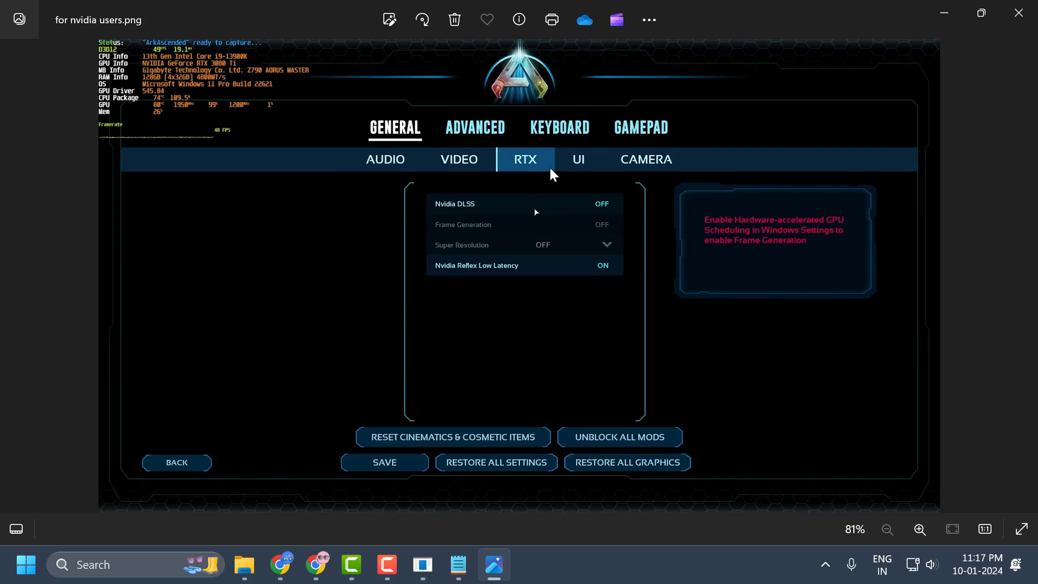
scroll(491, 226, "up", 2)
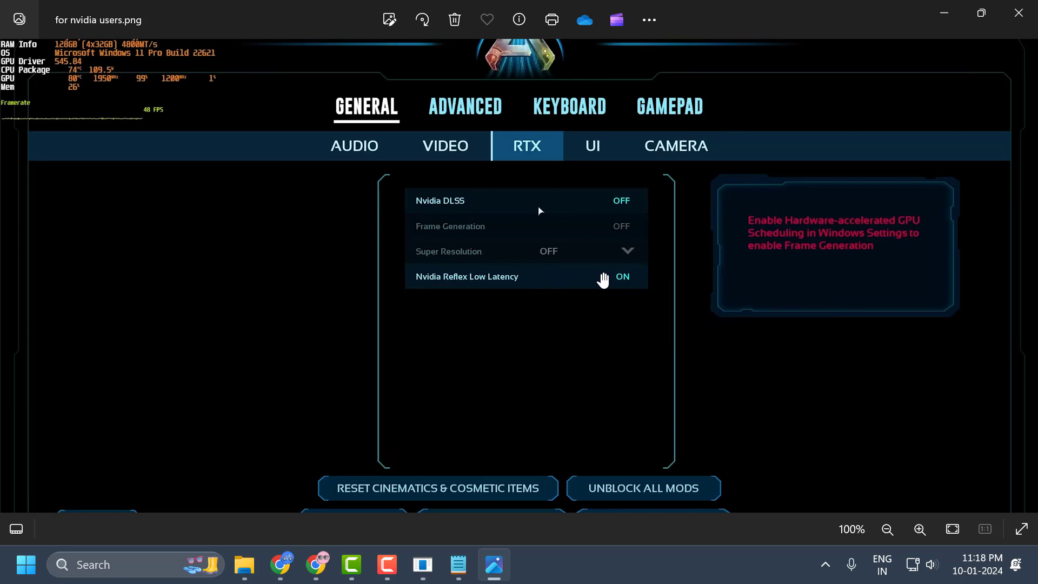
scroll(586, 313, "down", 2)
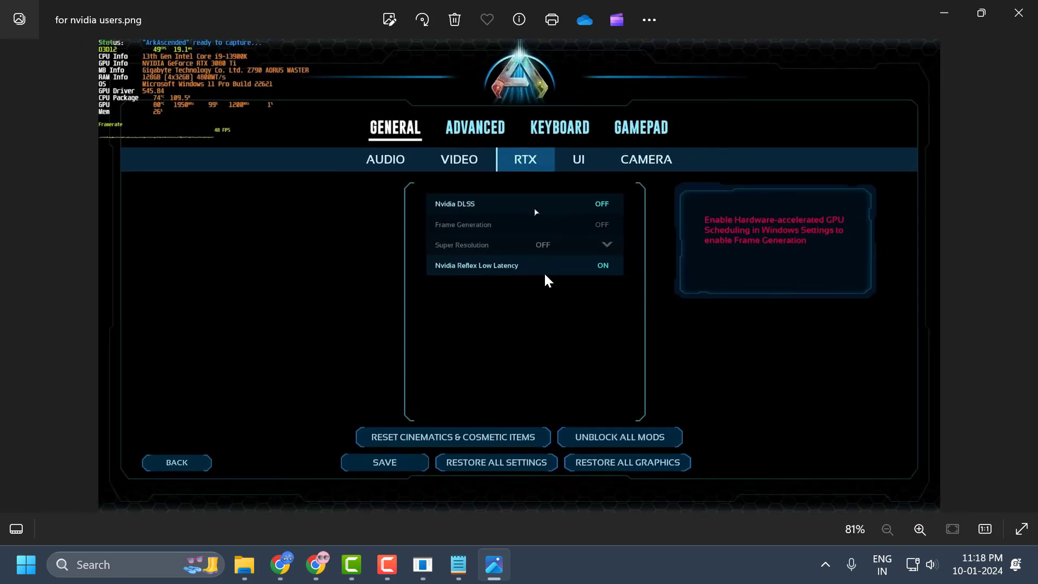
left_click(1023, 21)
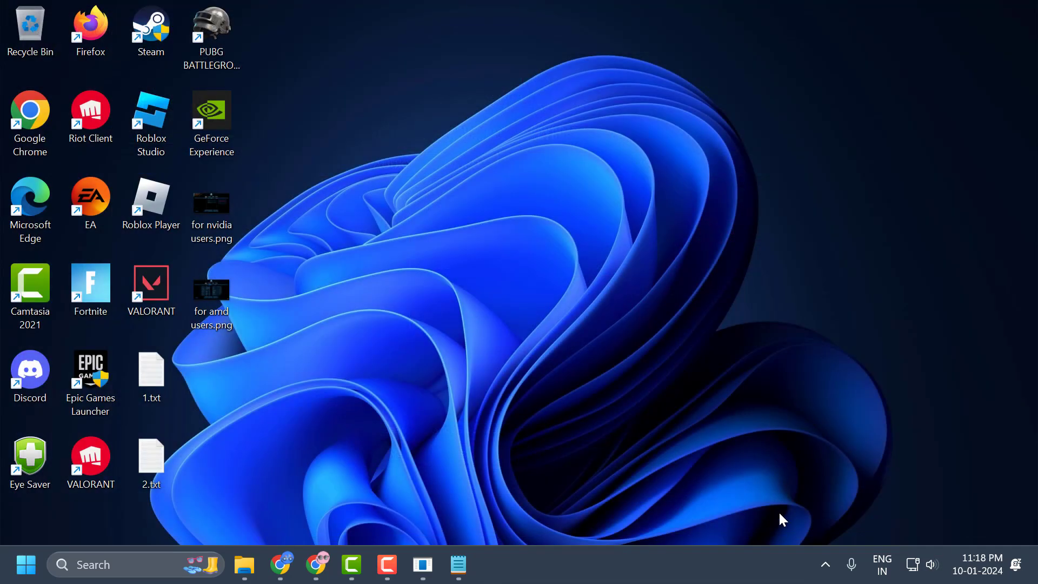
Step: Open NVIDIA Control Panel from the hidden tray apps and show the Manage 3D Settings page
left_click(826, 565)
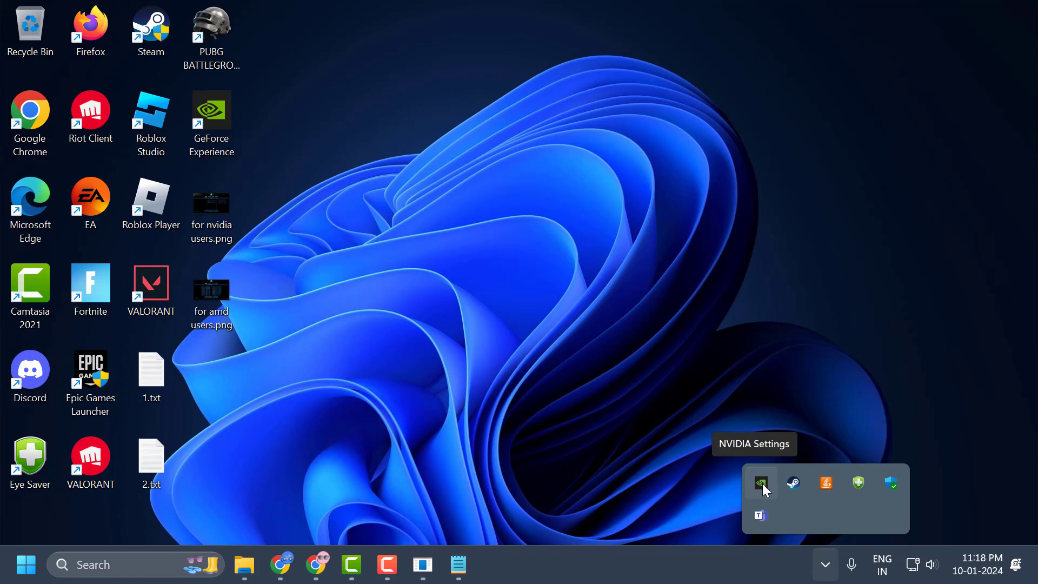
left_click(762, 483)
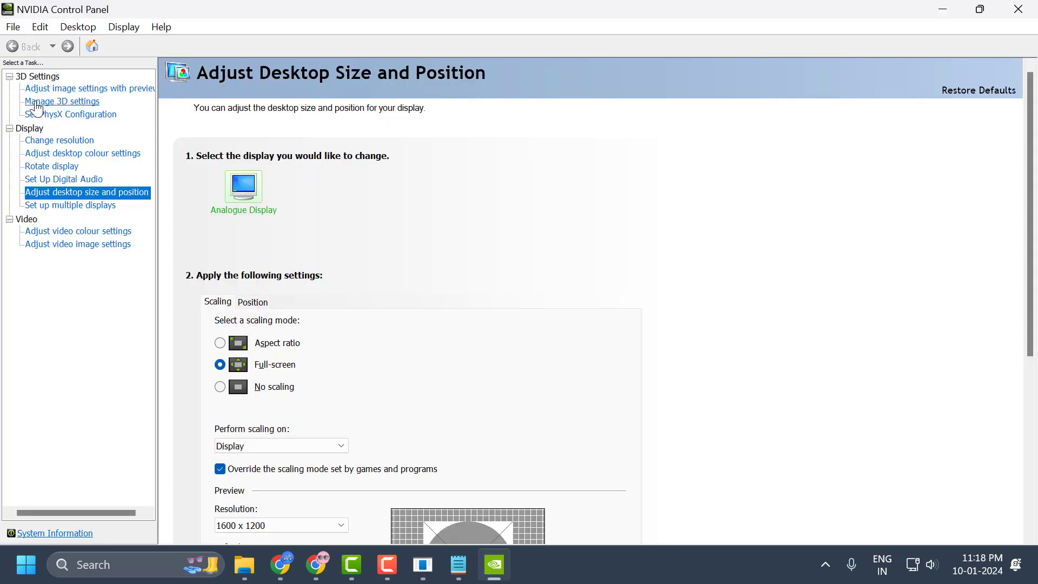
left_click(54, 101)
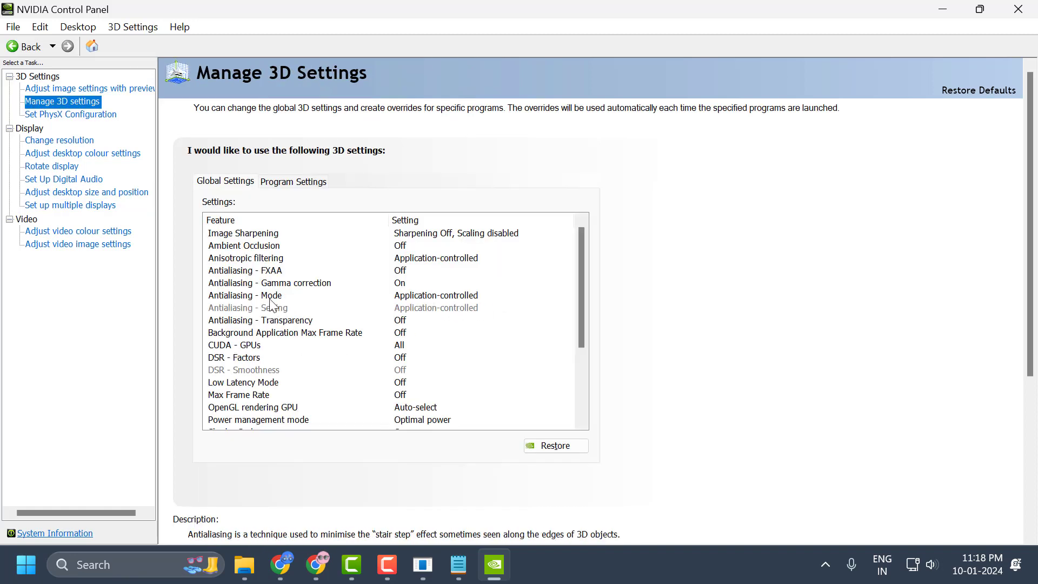
Step: Set Vertical sync to On in the global 3D settings
scroll(278, 294, "down", 1)
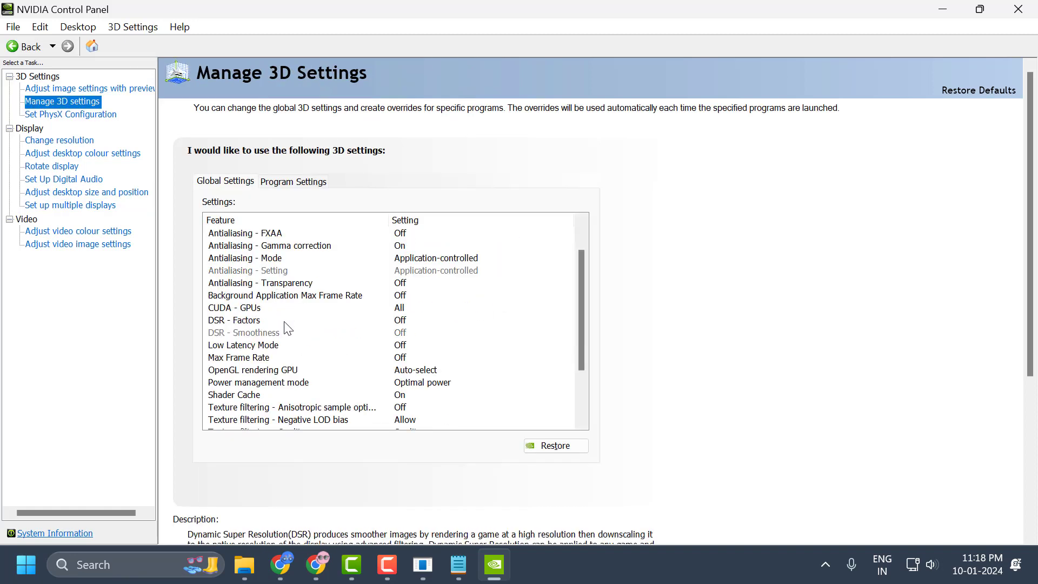
scroll(283, 335, "down", 2)
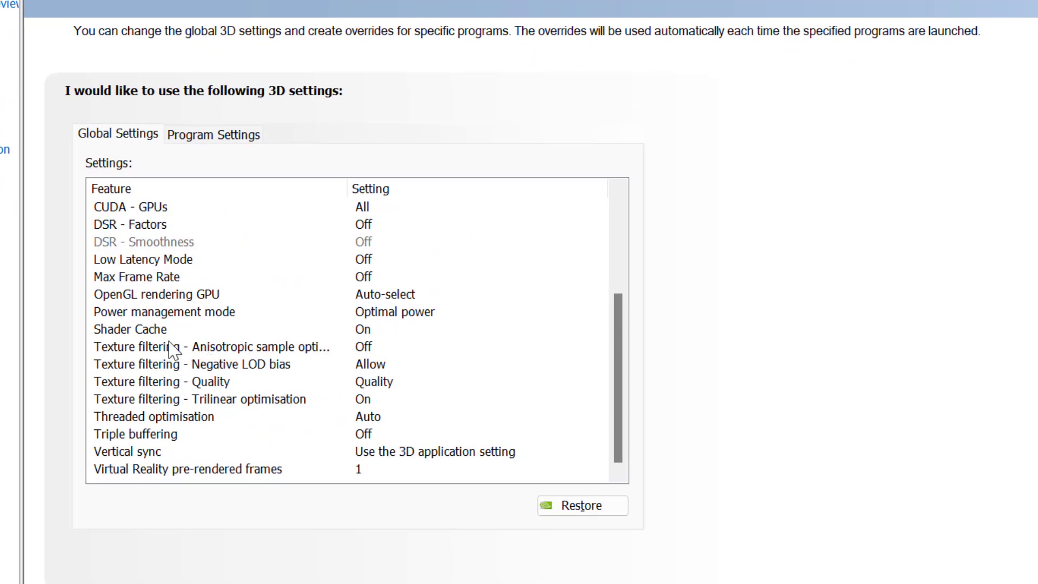
left_click(204, 451)
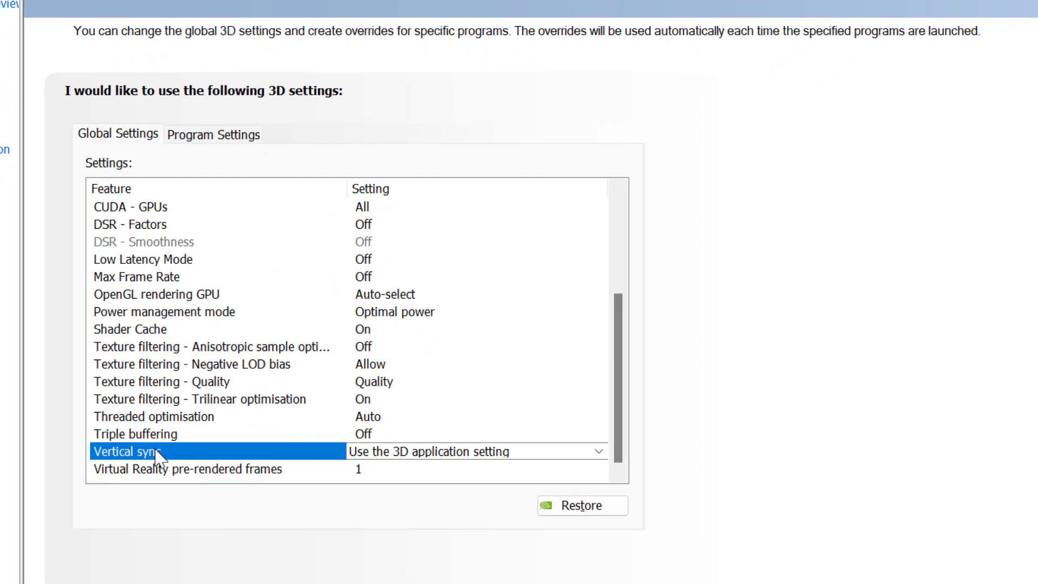
left_click(474, 466)
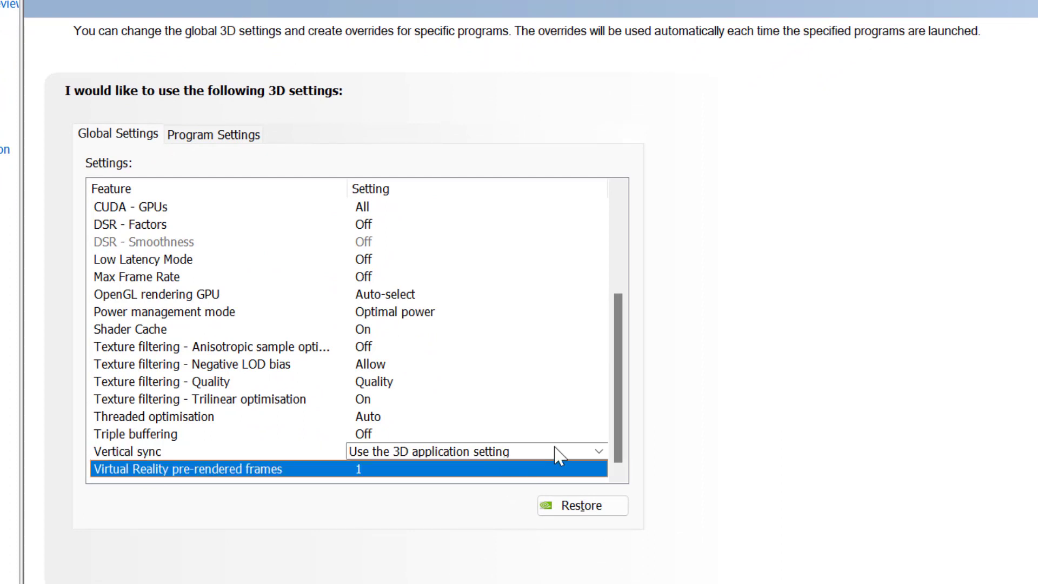
left_click(594, 466)
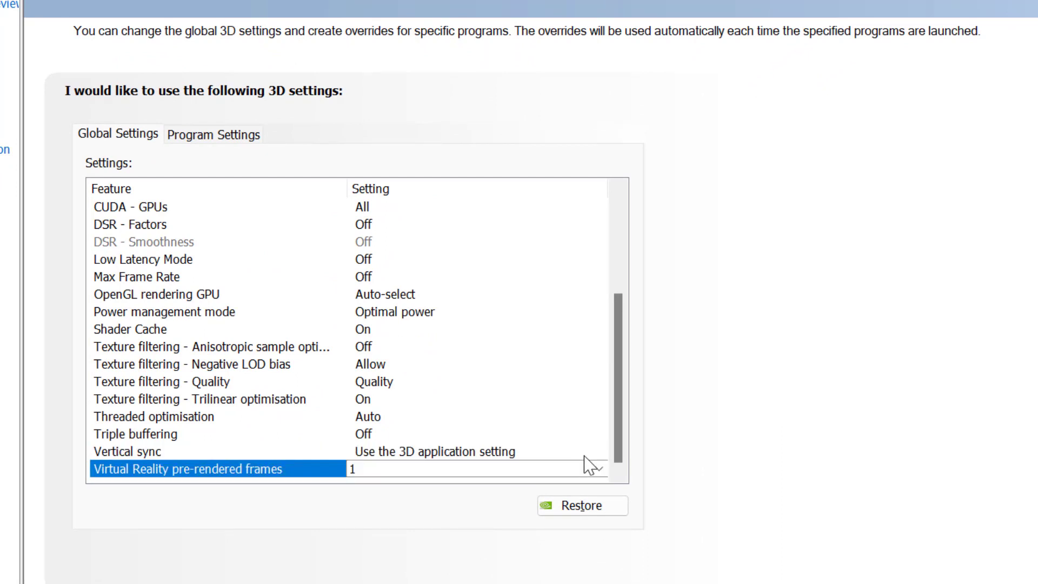
left_click(594, 452)
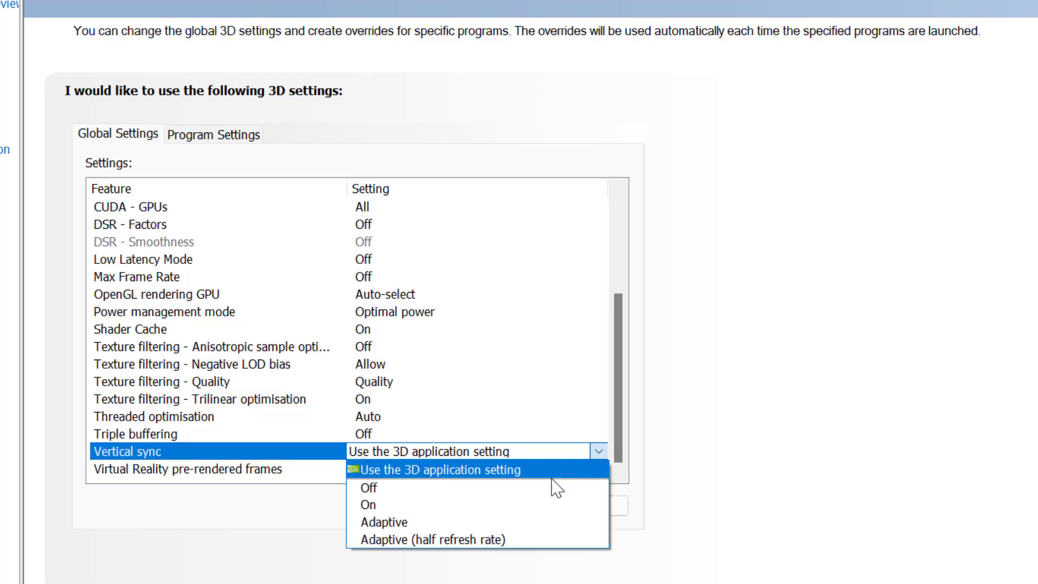
left_click(401, 512)
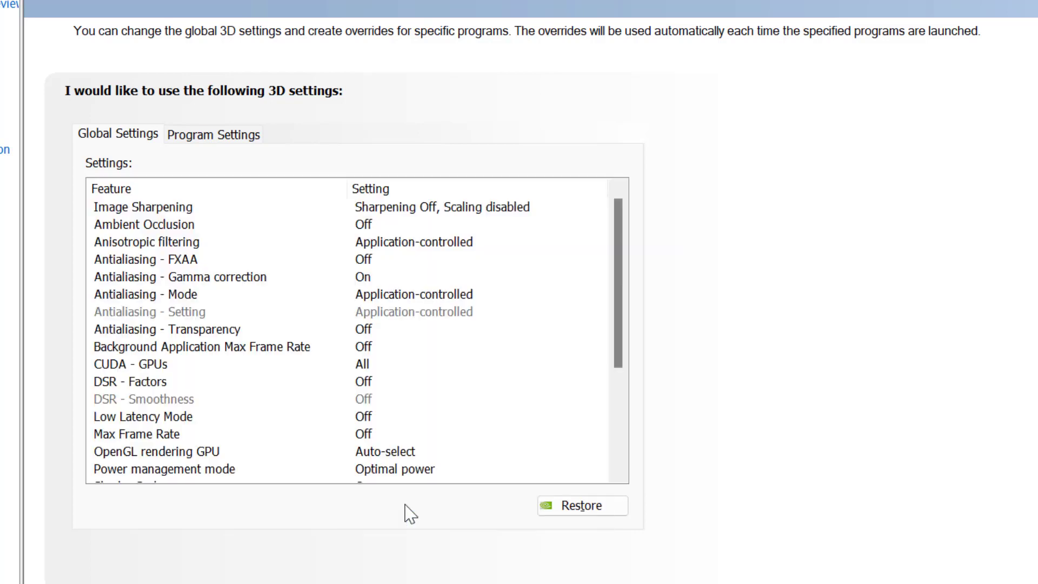
Step: Check the Vertical sync entry, apply and keep the changed 3D settings, and close NVIDIA Control Panel
scroll(402, 427, "down", 3)
scroll(435, 425, "up", 1)
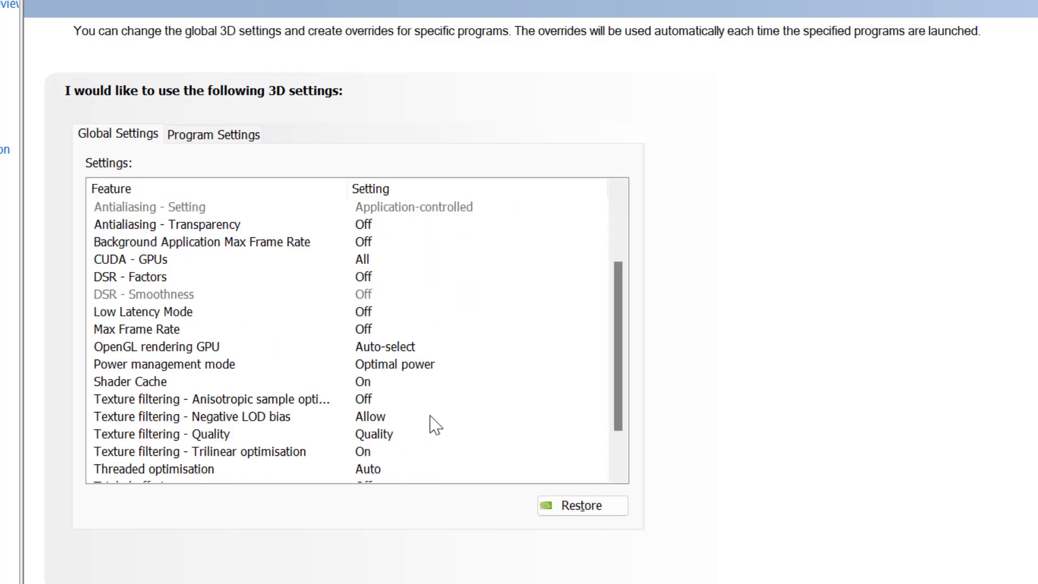
scroll(435, 446, "down", 1)
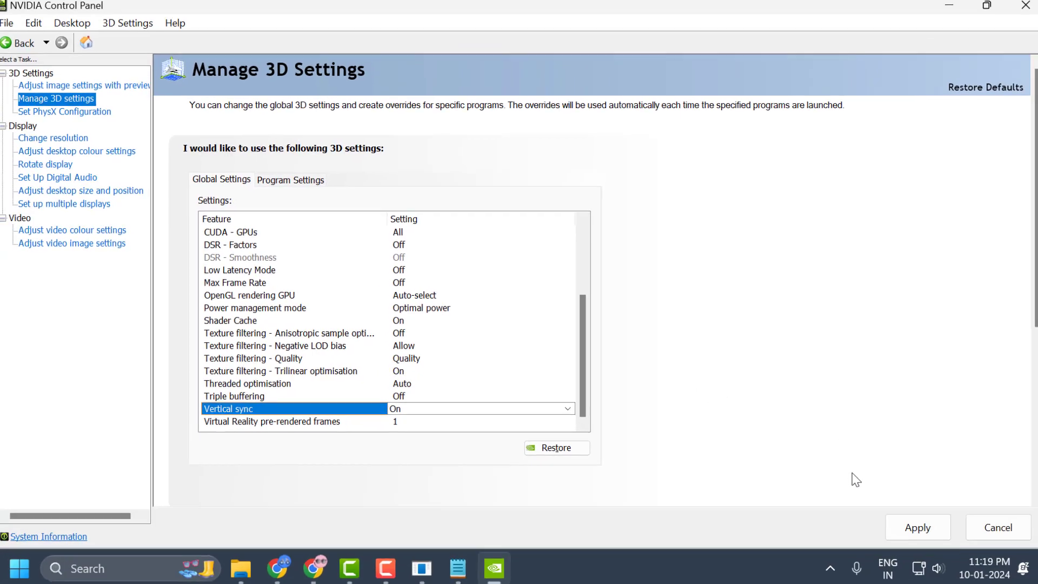
left_click(908, 527)
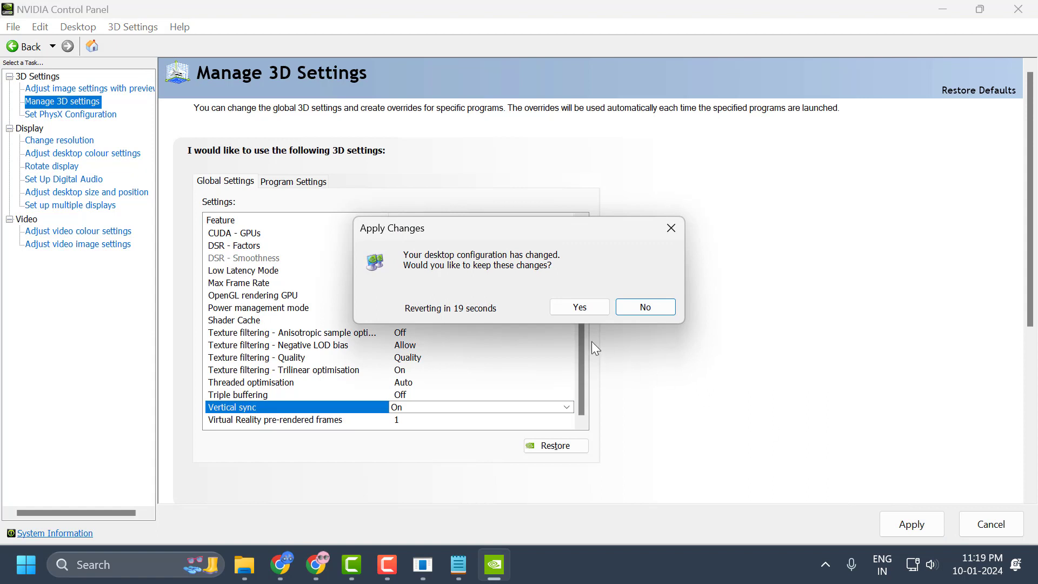
left_click(580, 307)
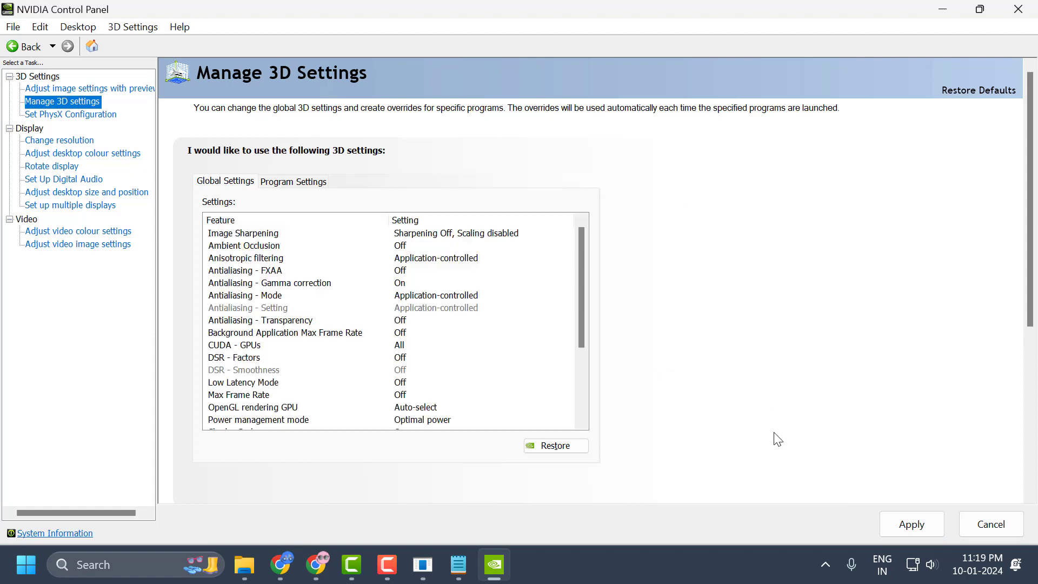
left_click(1019, 8)
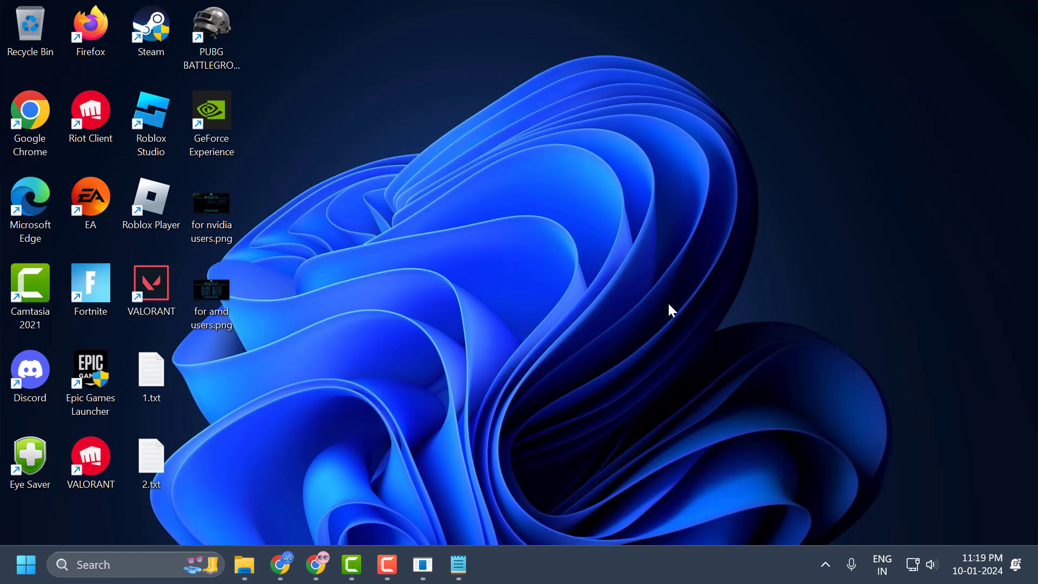